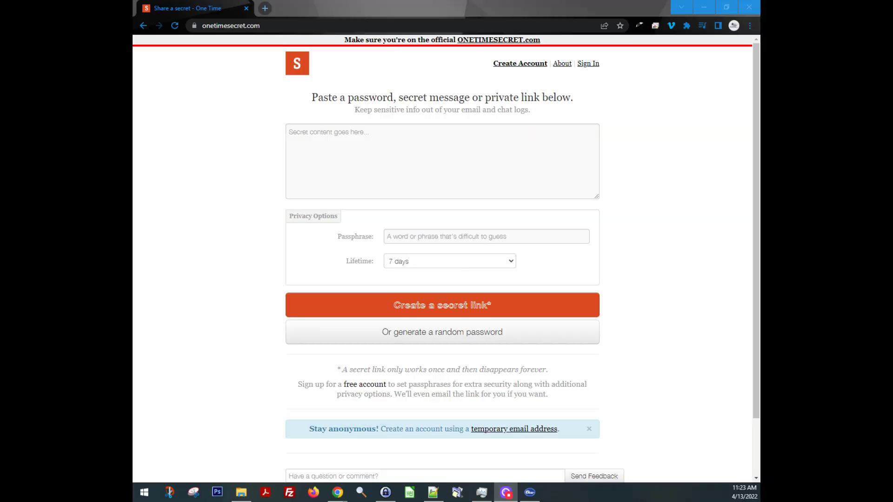
Enter the four secret lines: a username, a password, a sample card number and a phone number
{"action": "left_click", "coordinate": [259, 31]}
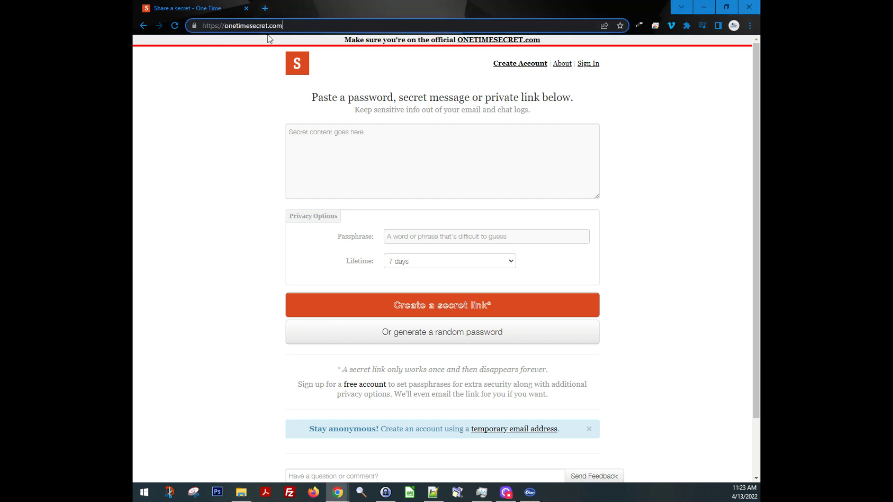
{"action": "left_click", "coordinate": [348, 138]}
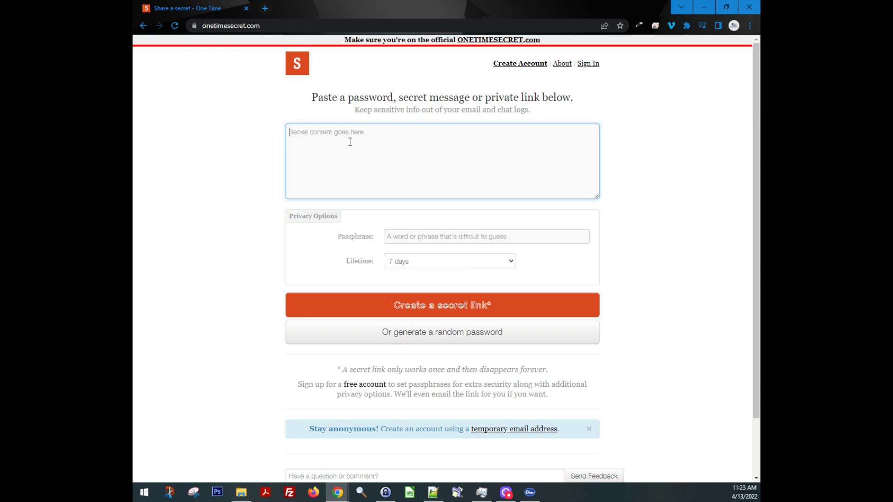
{"action": "type", "text": "username"}
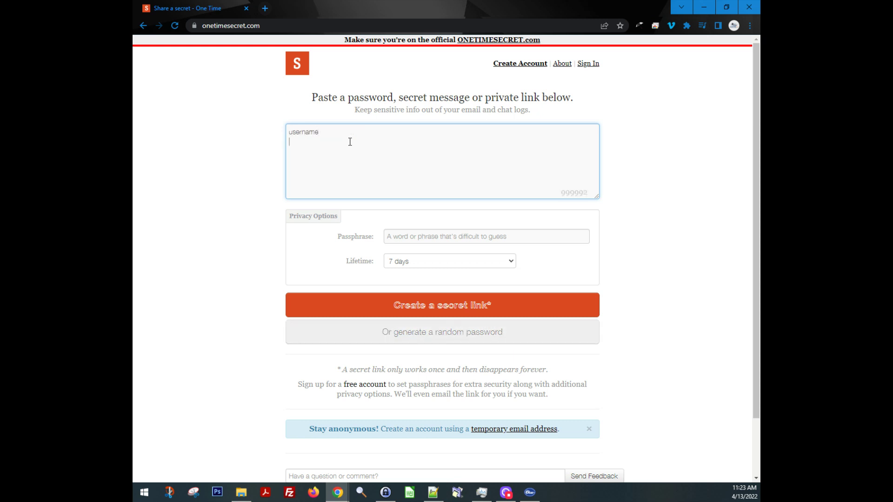
{"action": "type", "text": "passwords"}
{"action": "key", "text": "BackSpace"}
{"action": "key", "text": "Return"}
{"action": "type", "text": "1234 4567 1234 456789"}
{"action": "key", "text": "BackSpace"}
{"action": "key", "text": "BackSpace"}
{"action": "key", "text": "Return"}
{"action": "type", "text": "123-456-2258"}
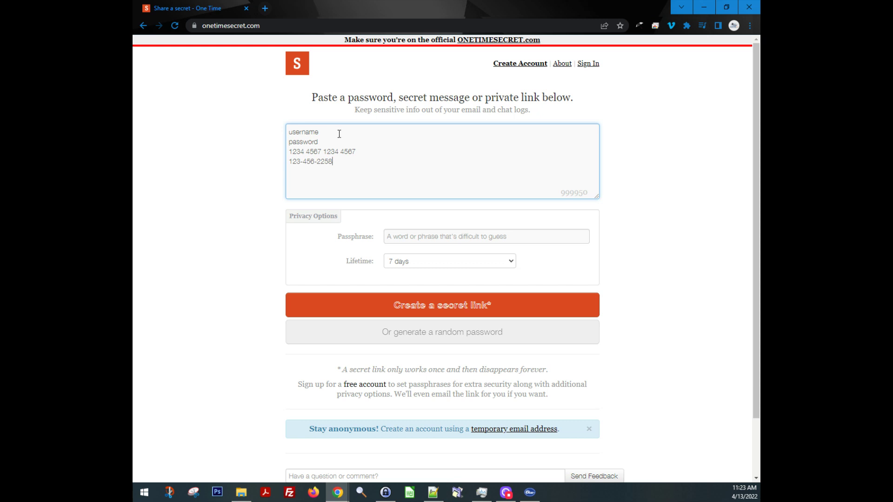
Select the secret text to check it, then move to the passphrase field
{"action": "key", "text": "ctrl+a"}
{"action": "left_click", "coordinate": [335, 144]}
{"action": "left_click_drag", "start_coordinate": [289, 131], "coordinate": [354, 166]}
{"action": "left_click", "coordinate": [366, 169]}
{"action": "left_click", "coordinate": [420, 237]}
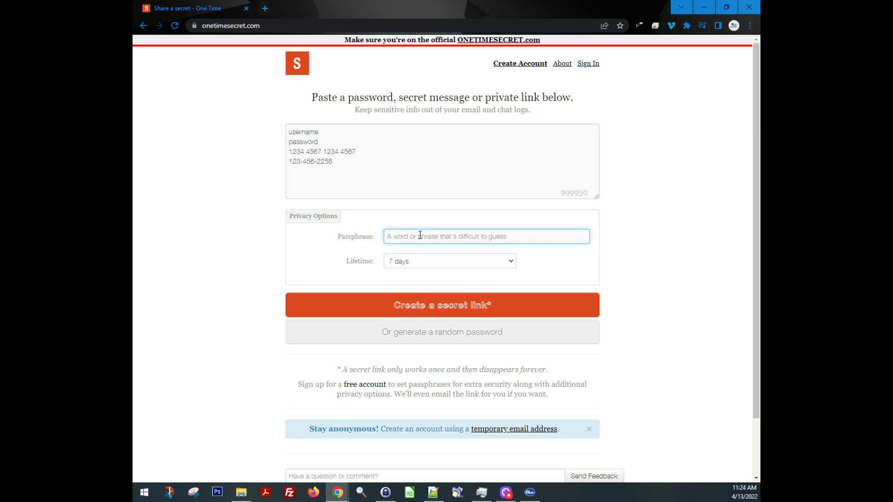
Type the passphrase and copy it to the clipboard
{"action": "double_click", "coordinate": [403, 236]}
{"action": "right_click", "coordinate": [399, 239]}
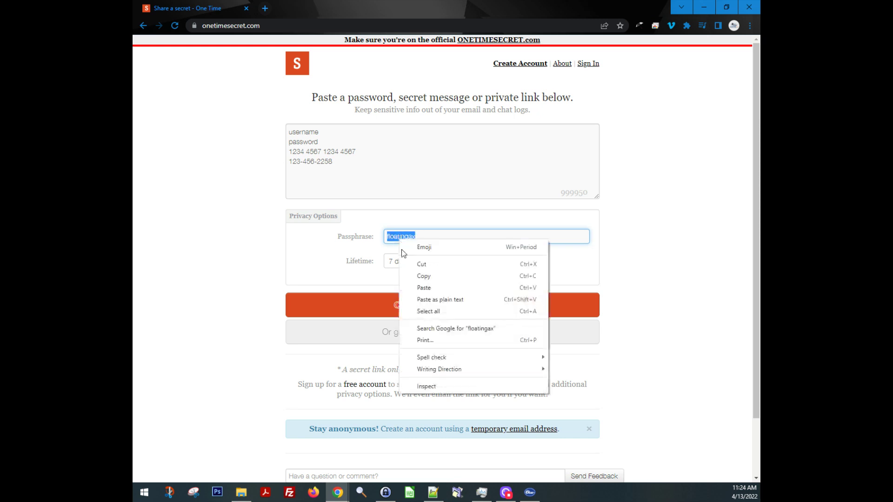
{"action": "left_click", "coordinate": [424, 276]}
{"action": "left_click", "coordinate": [421, 236]}
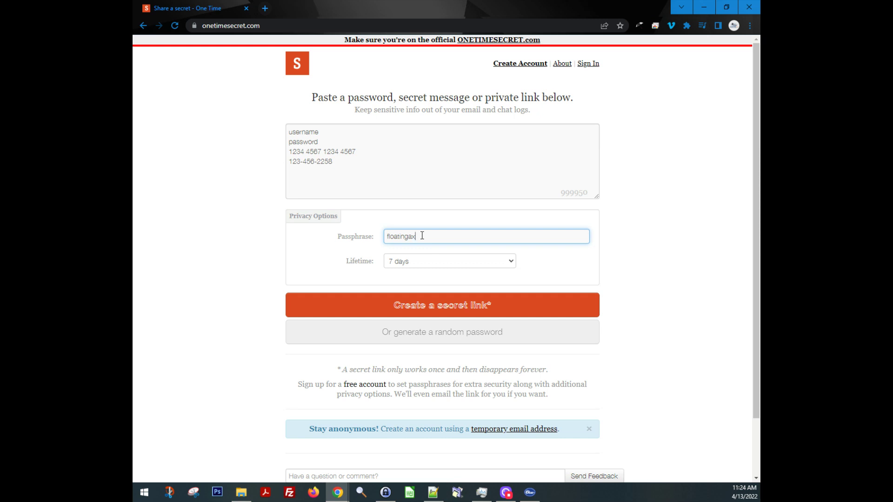
Copy the passphrase to the clipboard a second time and open the Lifetime list
{"action": "double_click", "coordinate": [388, 237]}
{"action": "right_click", "coordinate": [399, 236]}
{"action": "left_click", "coordinate": [424, 273]}
{"action": "left_click", "coordinate": [442, 234]}
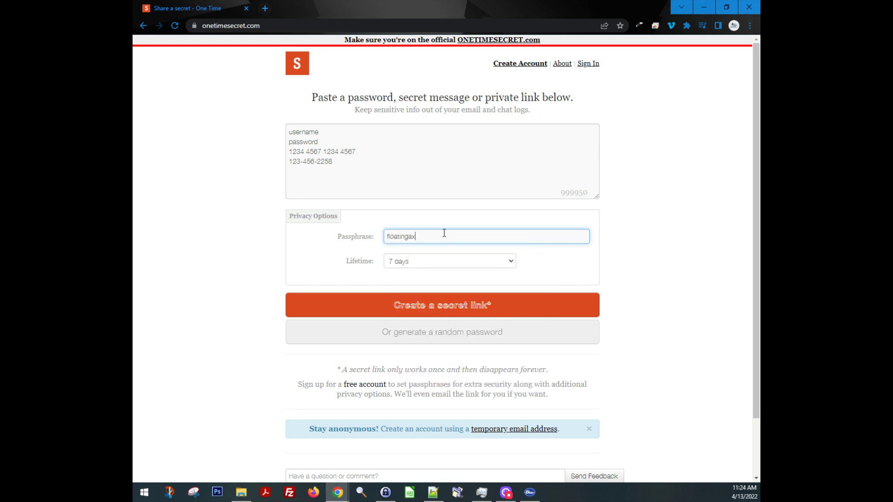
{"action": "left_click", "coordinate": [423, 262]}
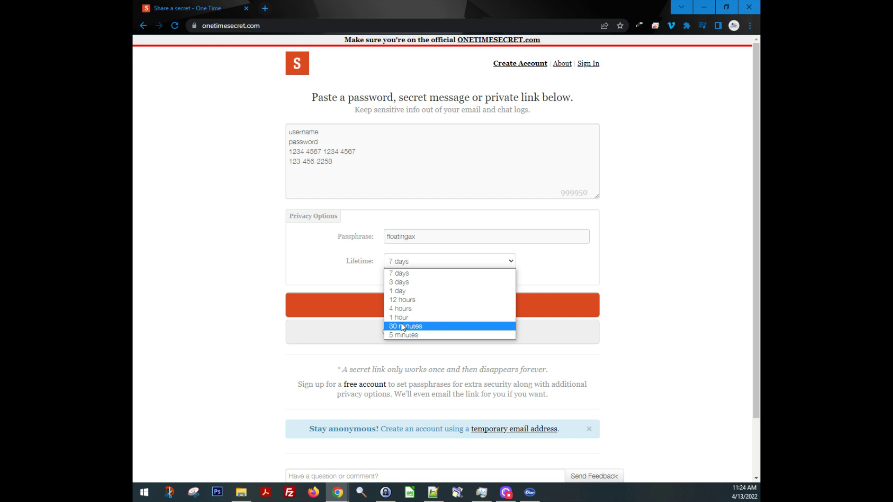
Keep the lifetime at 7 days, then select the message and passphrase to check them
{"action": "left_click", "coordinate": [404, 273]}
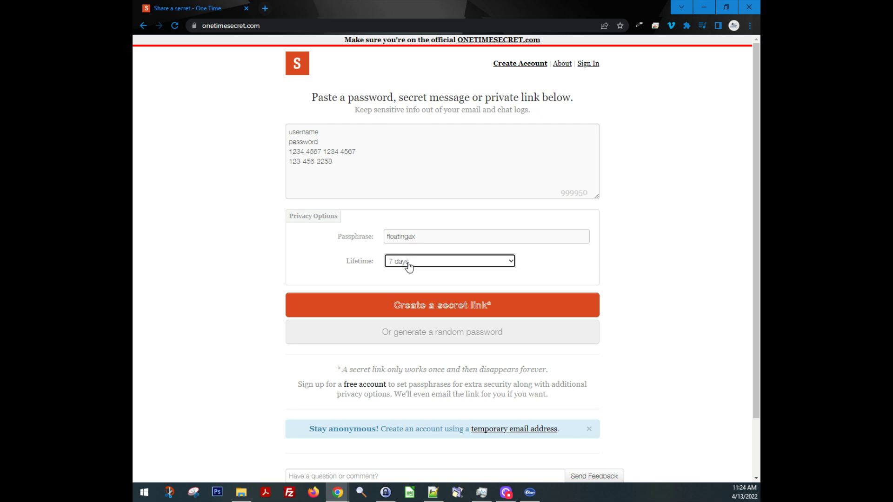
{"action": "left_click", "coordinate": [382, 183]}
{"action": "key", "text": "ctrl+a"}
{"action": "left_click", "coordinate": [368, 153]}
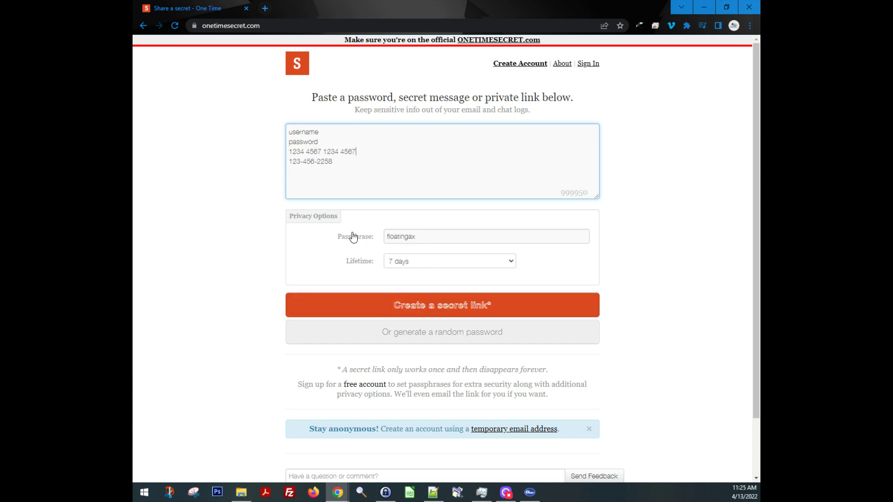
{"action": "left_click_drag", "start_coordinate": [415, 237], "coordinate": [387, 237]}
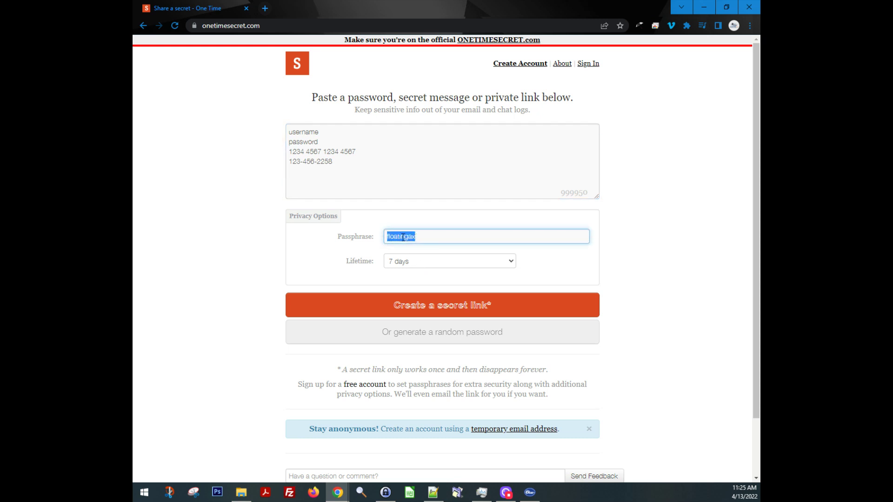
Create the secret link and copy the URL from the Share this link field
{"action": "left_click", "coordinate": [423, 308]}
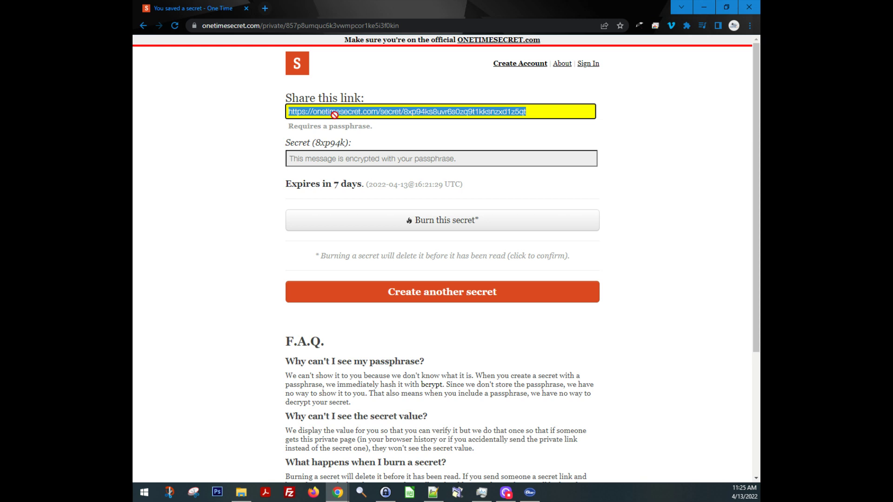
{"action": "left_click", "coordinate": [335, 113]}
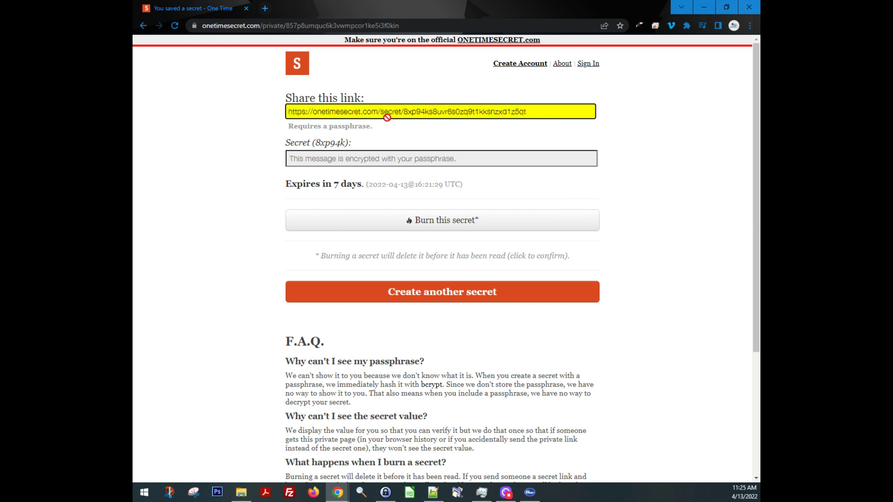
{"action": "left_click", "coordinate": [386, 114]}
{"action": "left_click", "coordinate": [390, 111]}
{"action": "left_click_drag", "start_coordinate": [390, 111], "coordinate": [374, 113]}
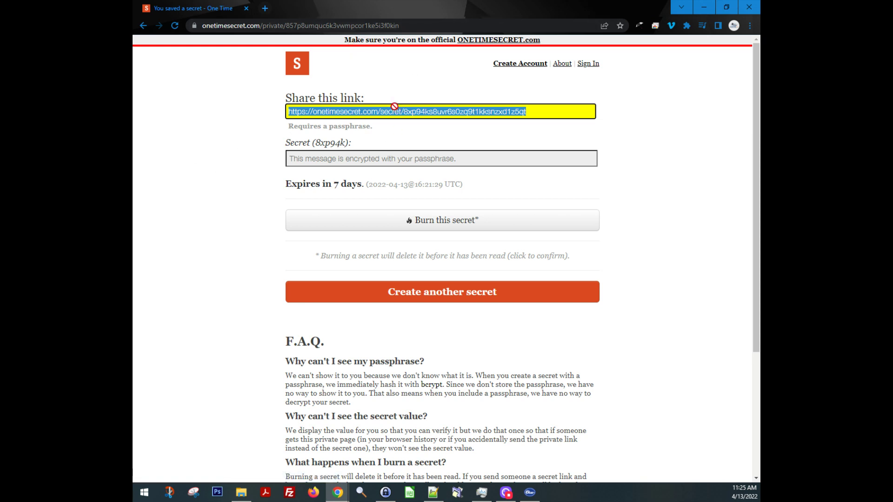
{"action": "left_click_drag", "start_coordinate": [388, 112], "coordinate": [356, 111]}
{"action": "right_click", "coordinate": [371, 112]}
{"action": "left_click", "coordinate": [386, 117]}
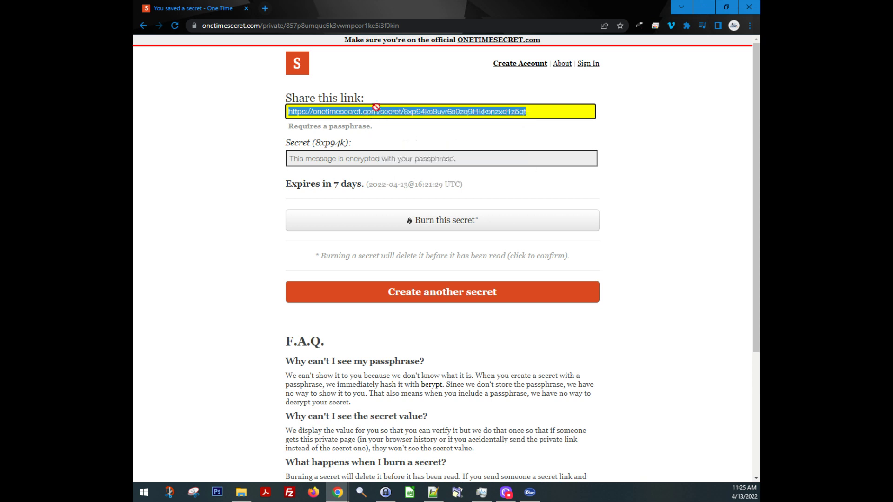
Load the copied share link in a new browser tab
{"action": "left_click", "coordinate": [265, 8]}
{"action": "key", "text": "ctrl+v"}
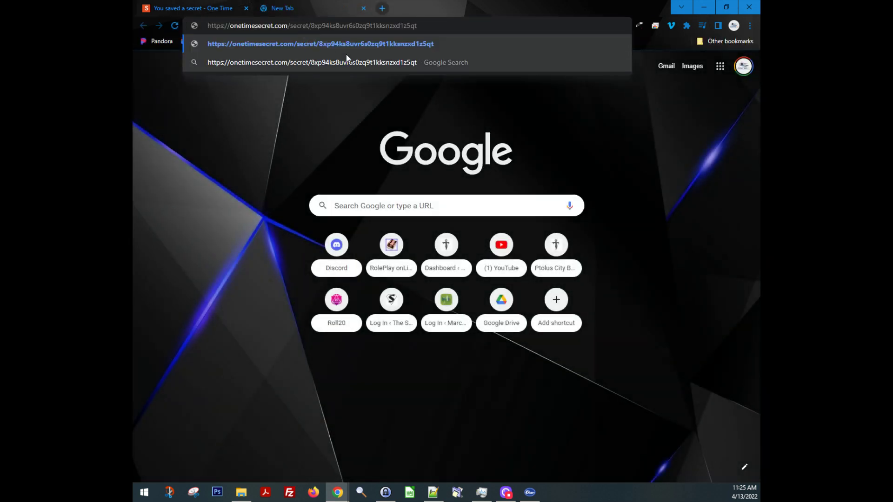
{"action": "key", "text": "Return"}
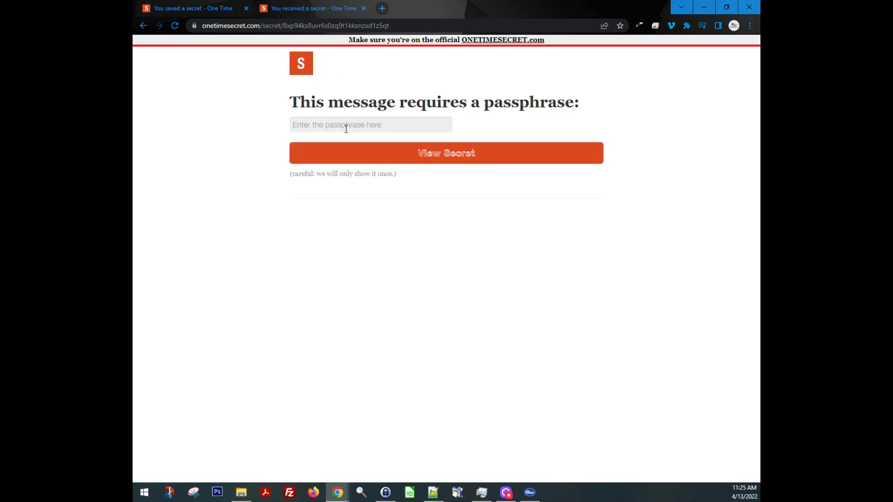
Enter the passphrase and reveal the four-line secret message, selecting parts of it
{"action": "left_click", "coordinate": [346, 126]}
{"action": "type", "text": "••"}
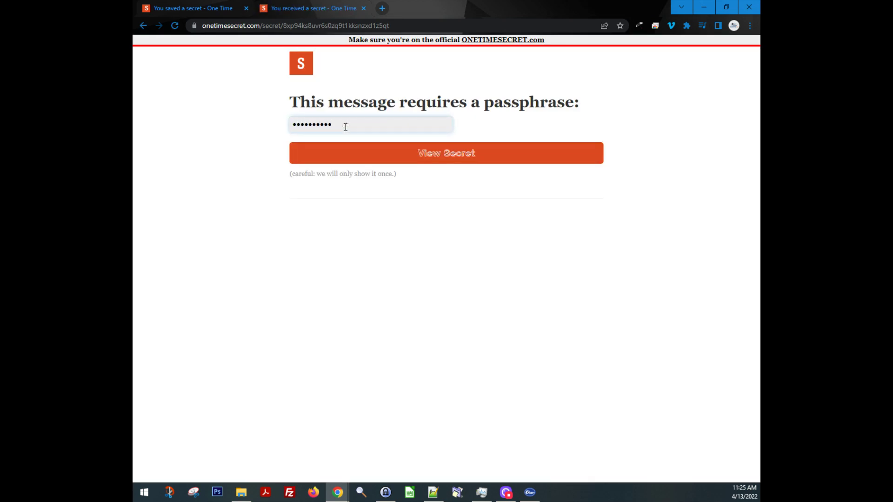
{"action": "key", "text": "ctrl+a"}
{"action": "type", "text": "•••"}
{"action": "key", "text": "BackSpace"}
{"action": "key", "text": "BackSpace"}
{"action": "key", "text": "BackSpace"}
{"action": "type", "text": "••"}
{"action": "left_click", "coordinate": [418, 158]}
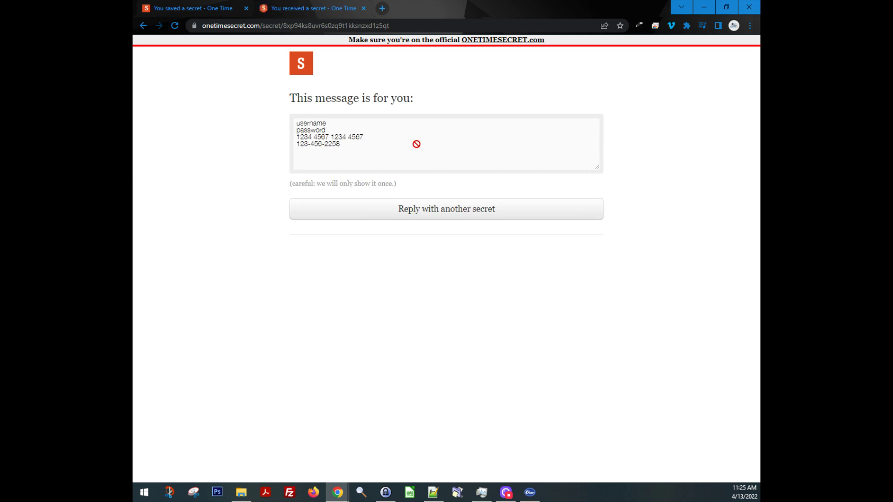
{"action": "left_click_drag", "start_coordinate": [356, 150], "coordinate": [382, 147]}
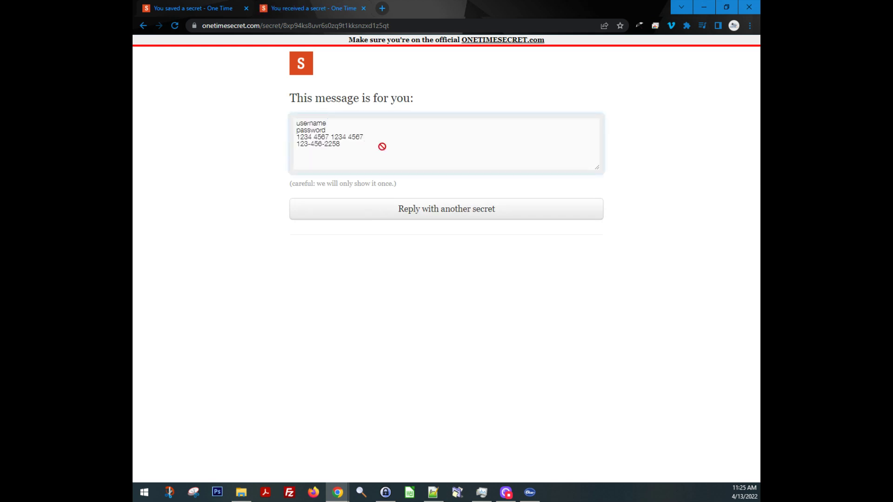
{"action": "triple_click", "coordinate": [311, 184]}
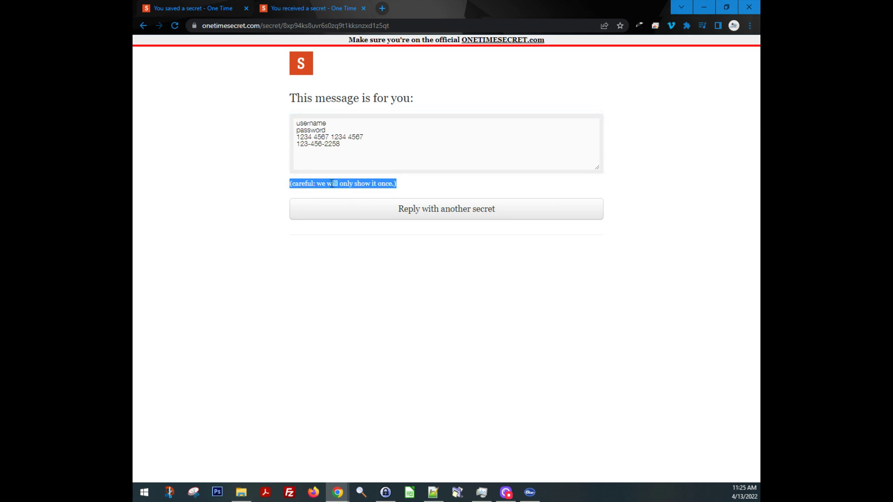
{"action": "left_click", "coordinate": [336, 181]}
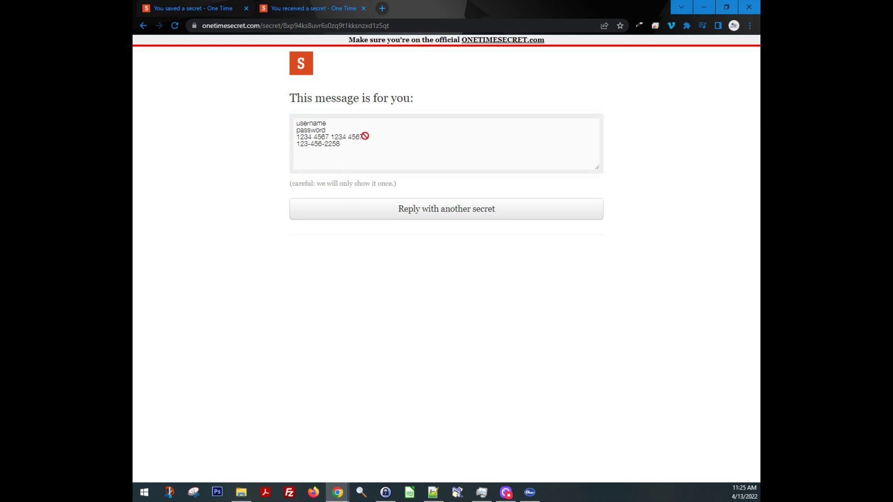
Reload the share link in a new tab, see it reported as already viewed, then close it
{"action": "left_click", "coordinate": [364, 8]}
{"action": "left_click", "coordinate": [388, 112]}
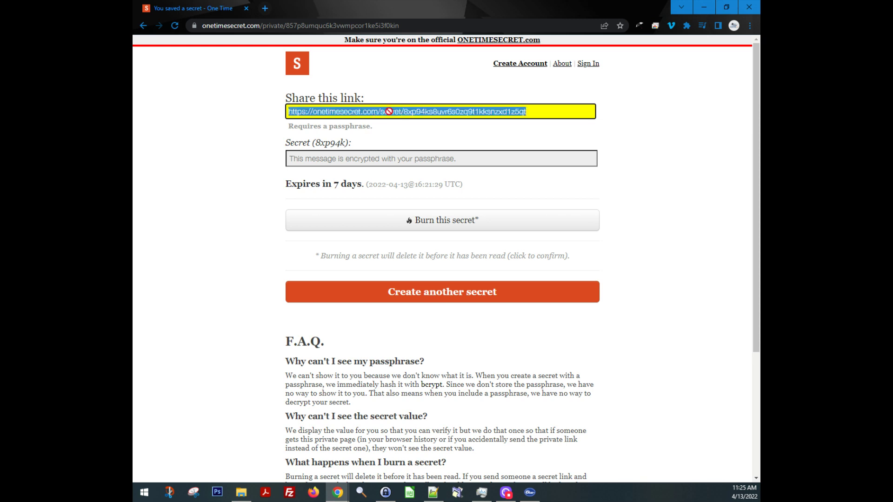
{"action": "left_click", "coordinate": [265, 8]}
{"action": "key", "text": "ctrl+v"}
{"action": "key", "text": "Return"}
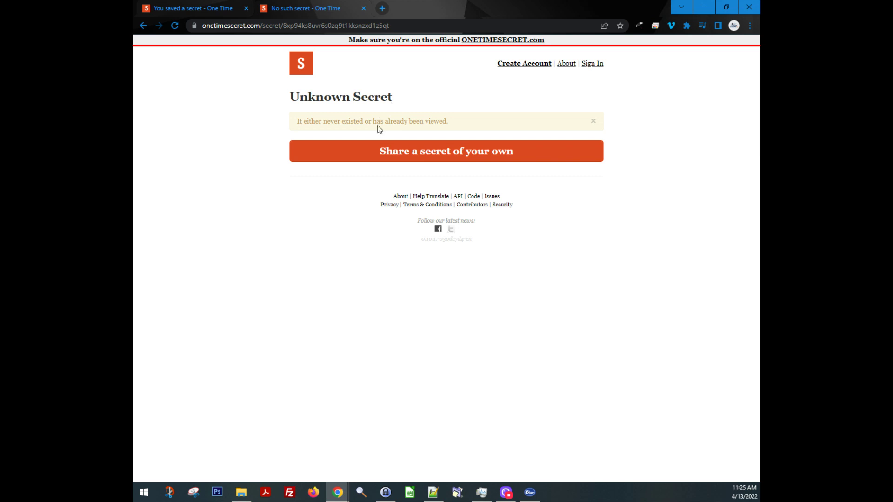
{"action": "left_click", "coordinate": [364, 8]}
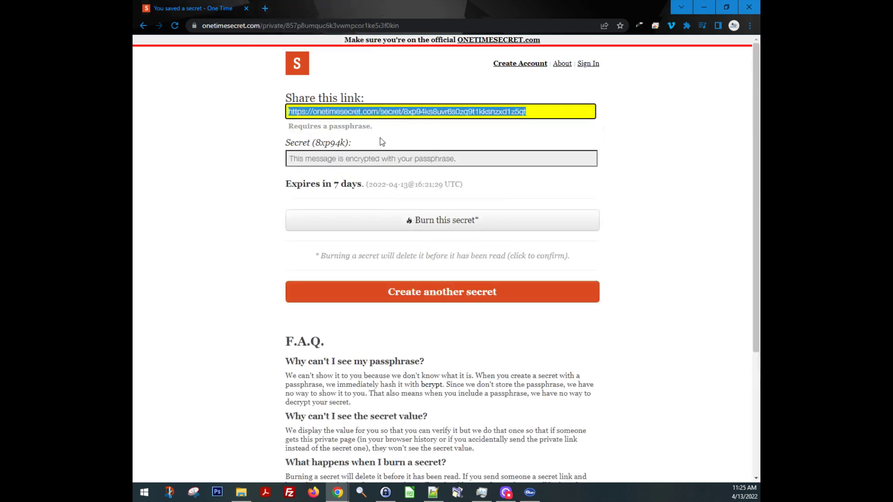
{"action": "left_click", "coordinate": [352, 111]}
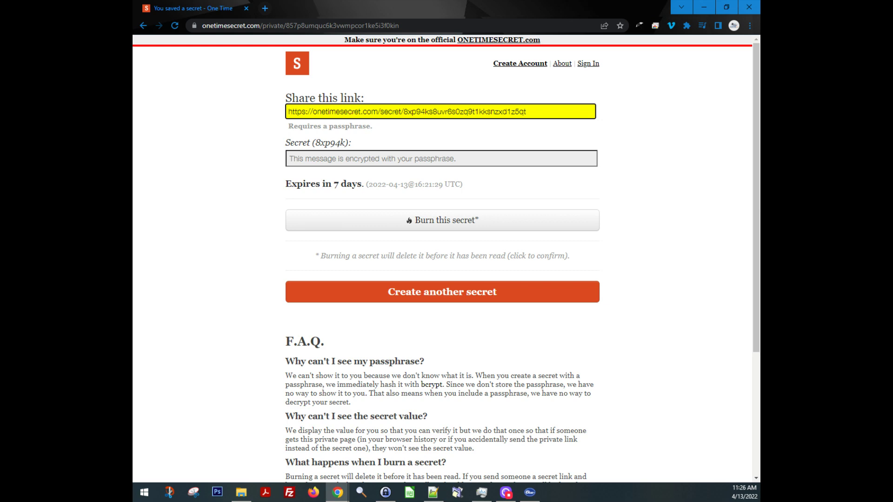